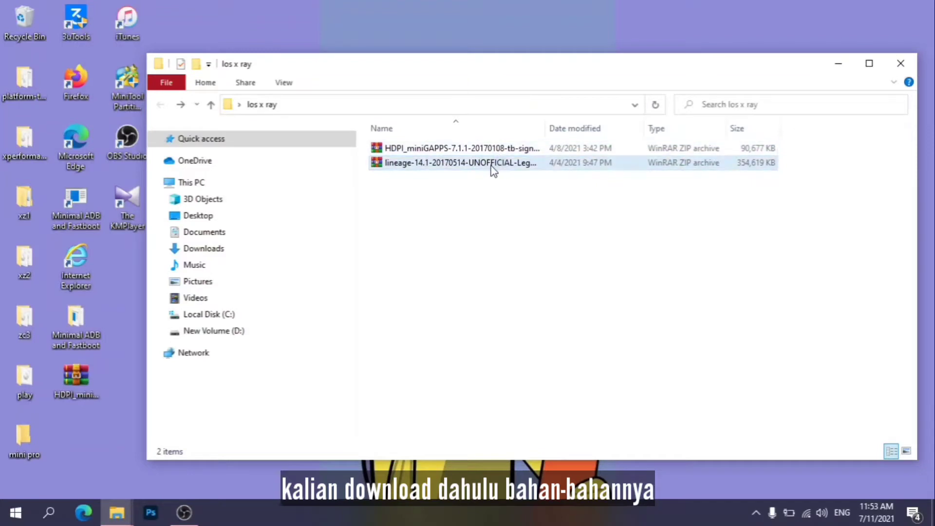
# Extract only boot.img from the lineage-14.1 ROM archive in the los x ray folder to the desktop and close the archive
pyautogui.click(491, 167)
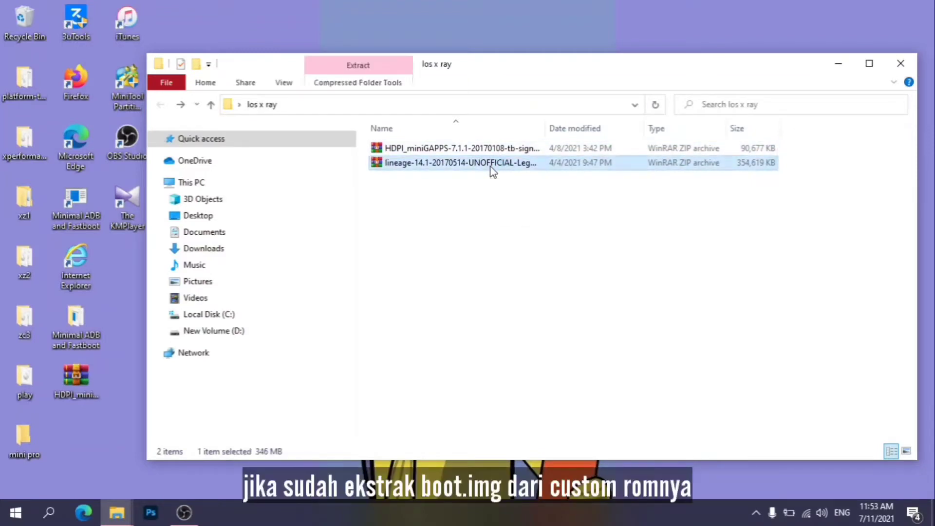
pyautogui.doubleClick(492, 165)
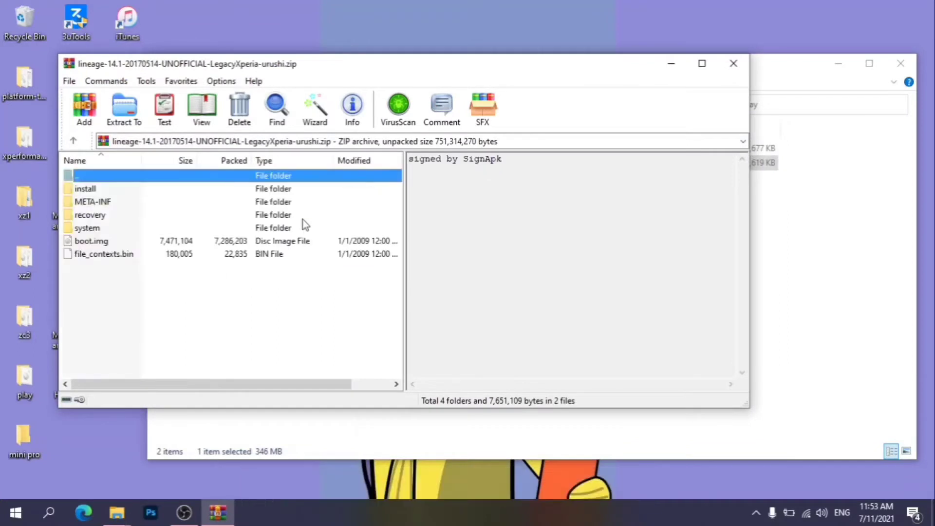
pyautogui.click(190, 243)
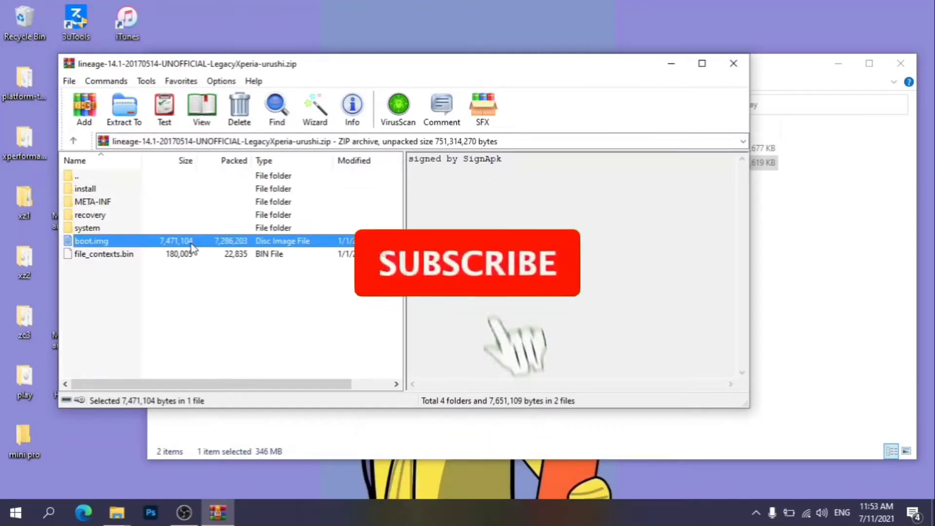
pyautogui.click(126, 111)
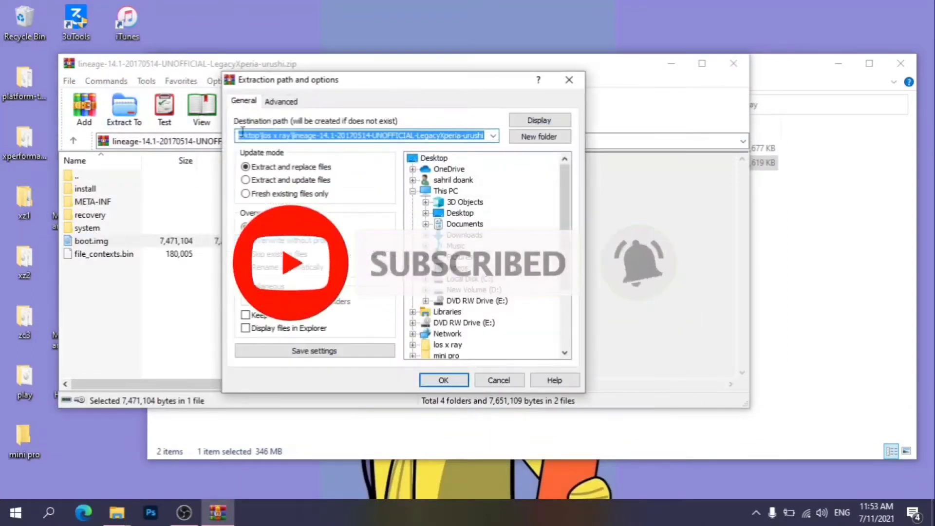
pyautogui.click(444, 159)
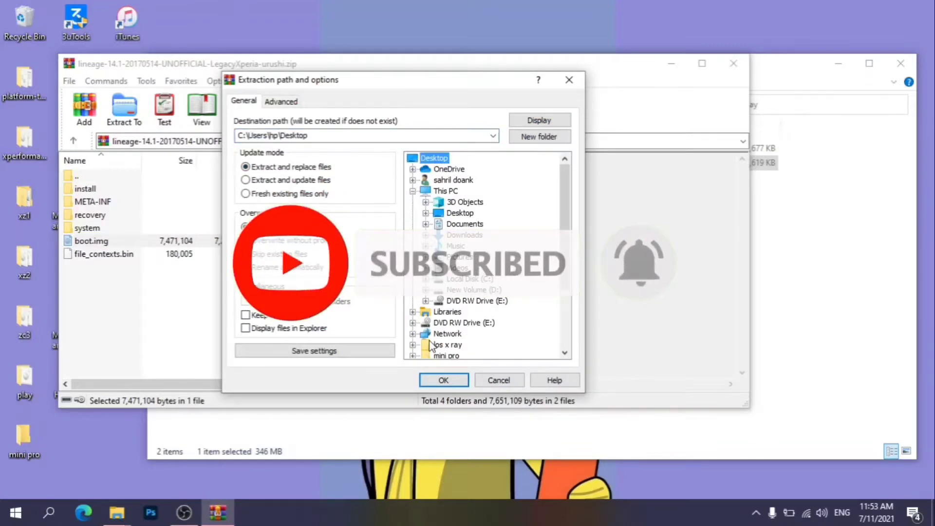
pyautogui.click(444, 380)
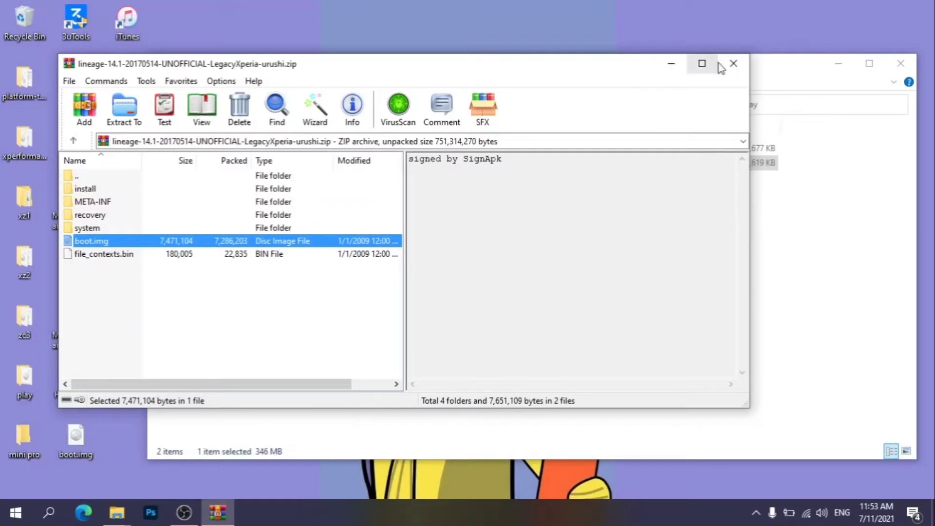
pyautogui.click(731, 67)
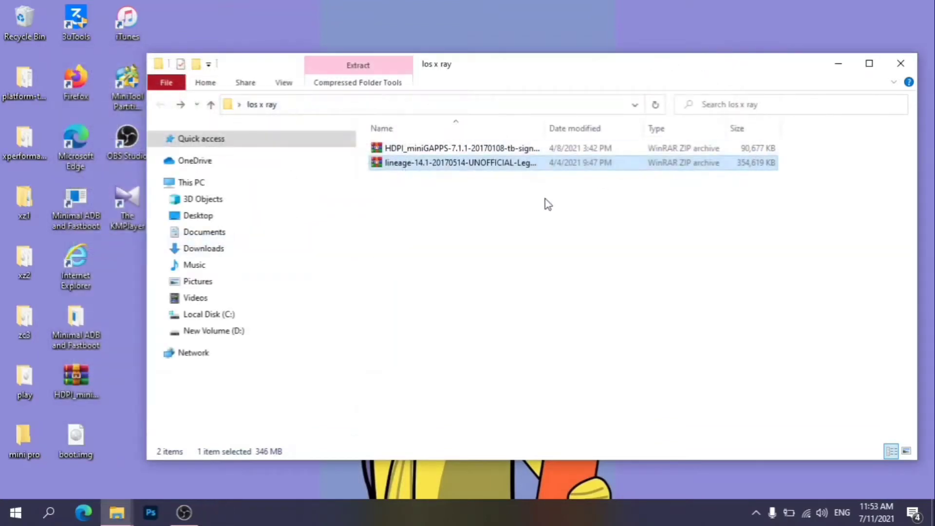
# Copy the lineage-14.1 ROM zip from the los x ray folder onto the desktop
pyautogui.moveTo(545, 198); pyautogui.dragTo(542, 165)
pyautogui.doubleClick(539, 160)
pyautogui.rightClick(538, 158)
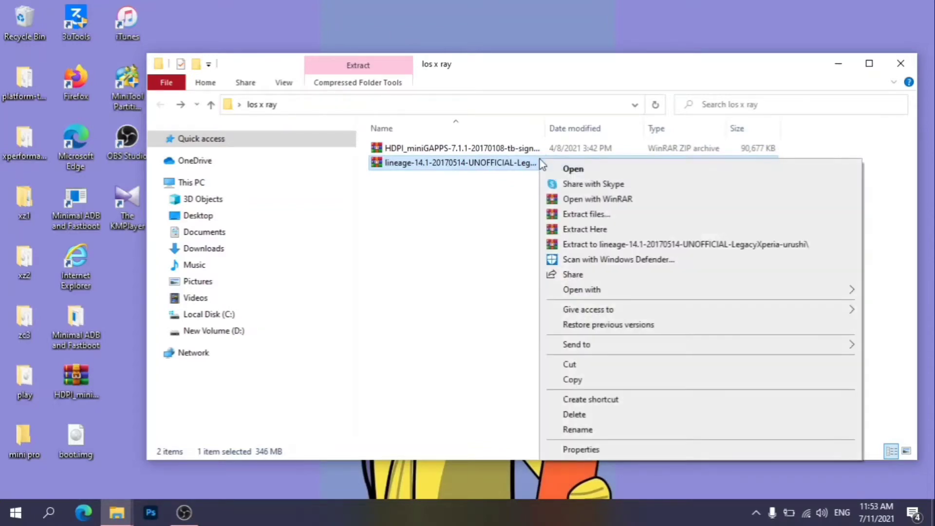
pyautogui.click(594, 385)
pyautogui.click(837, 64)
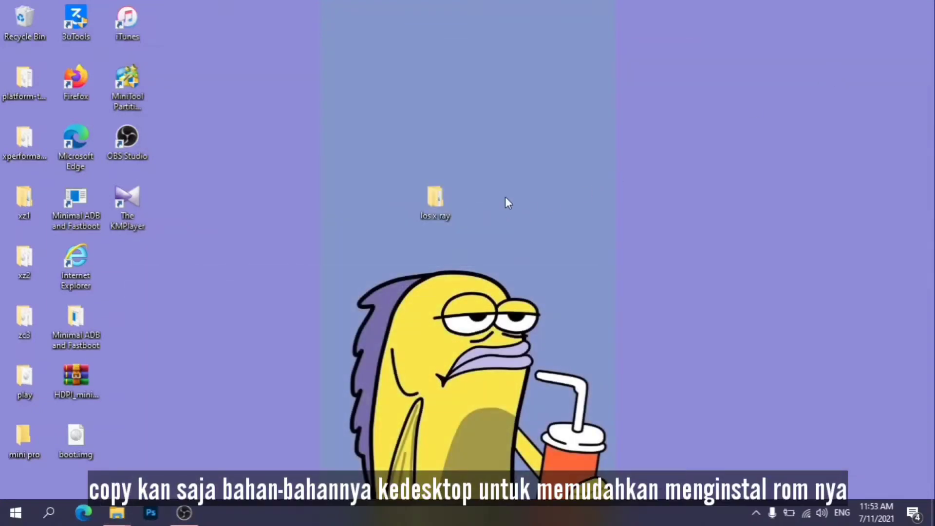
pyautogui.rightClick(542, 185)
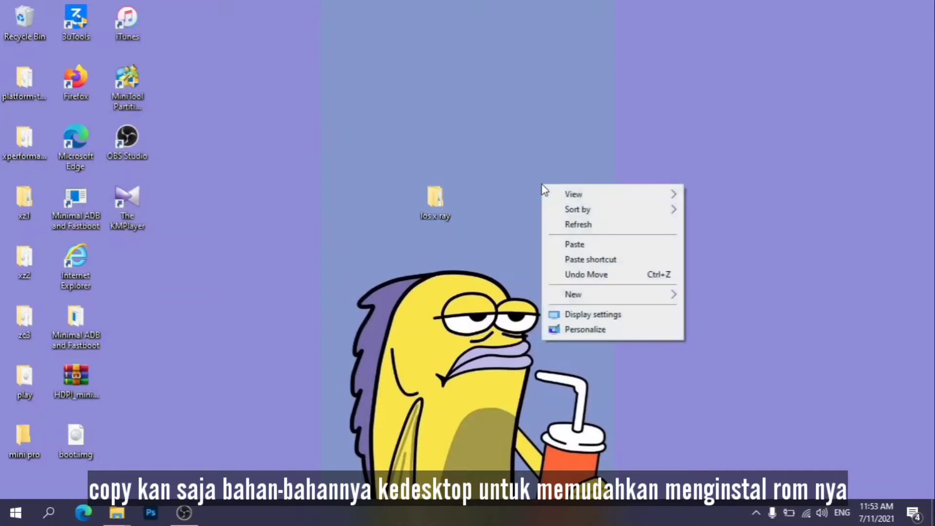
pyautogui.click(577, 243)
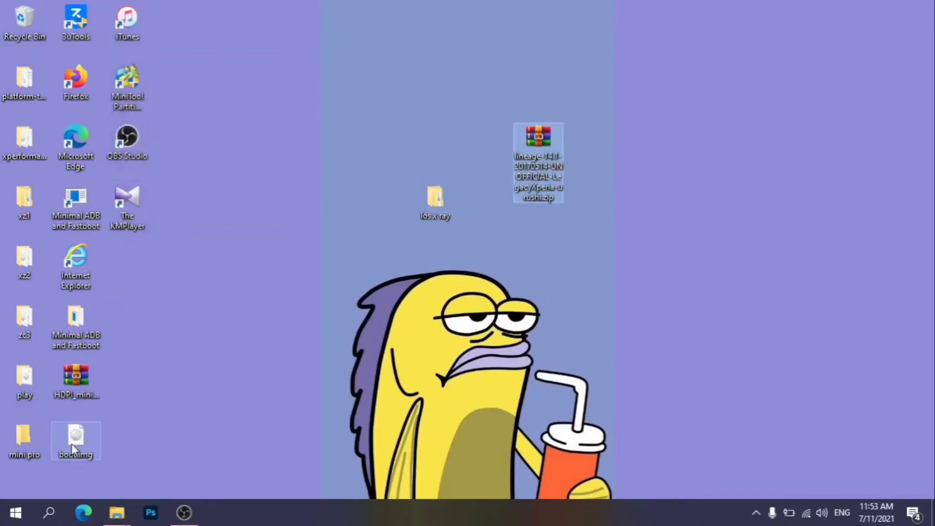
# Group the los x ray folder, the lineage zip, boot.img and the HDPI_mini GAPPS zip together in the desktop's upper middle area
pyautogui.moveTo(329, 307); pyautogui.dragTo(329, 309)
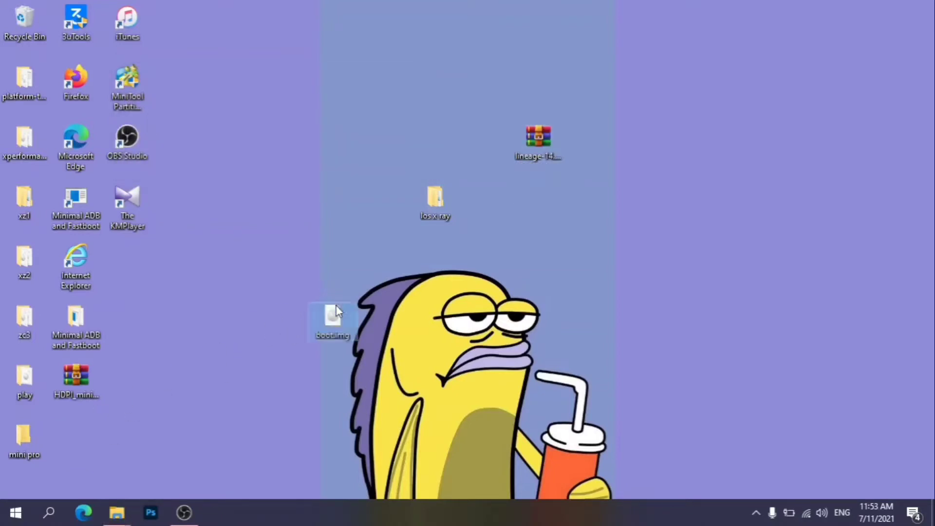
pyautogui.moveTo(539, 135); pyautogui.dragTo(533, 84)
pyautogui.moveTo(431, 208); pyautogui.dragTo(431, 92)
pyautogui.moveTo(343, 324); pyautogui.dragTo(525, 158)
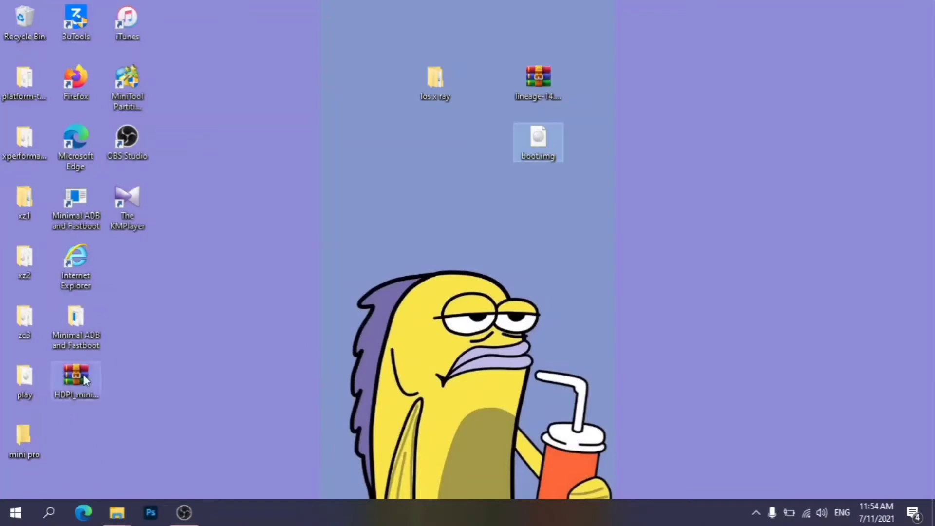
pyautogui.moveTo(86, 379); pyautogui.dragTo(492, 90)
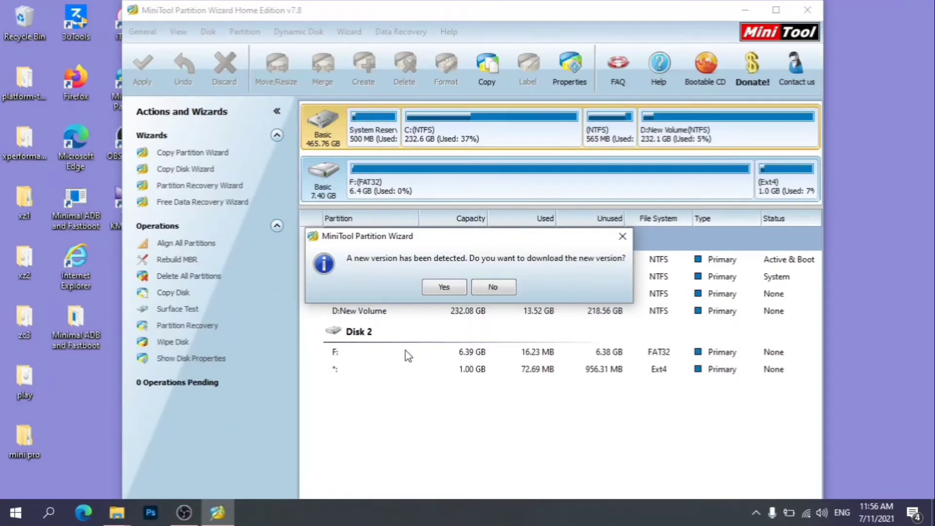
# Decline the MiniTool Partition Wizard update and mark both the FAT32 and Ext4 partitions on Disk 2 for deletion
pyautogui.click(488, 287)
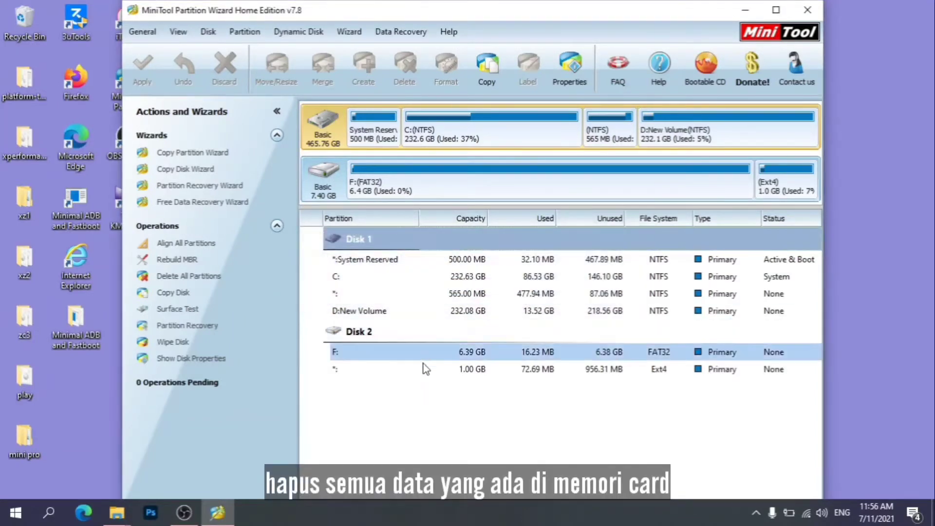
pyautogui.click(463, 193)
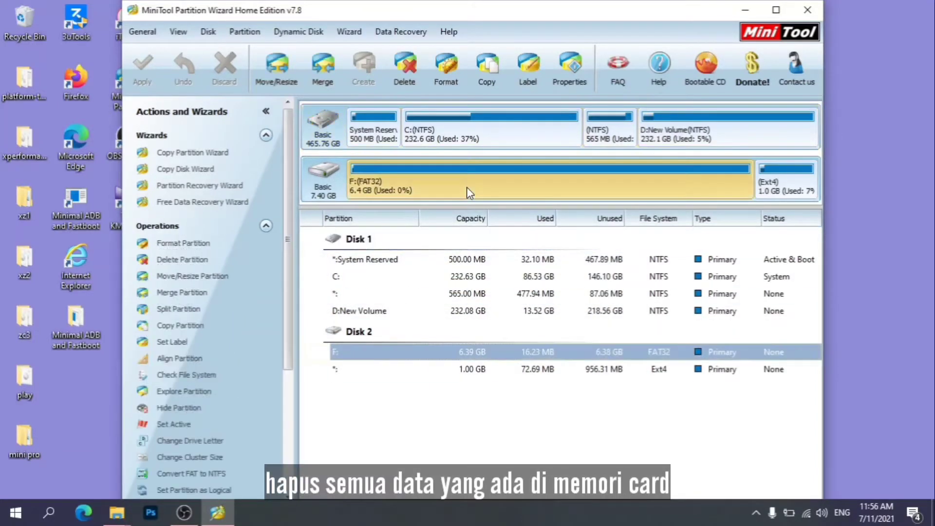
pyautogui.click(402, 72)
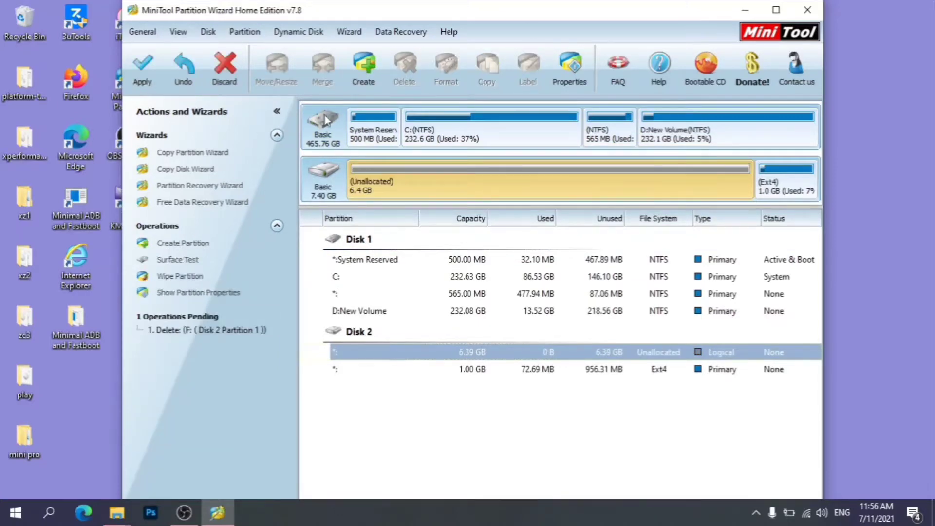
pyautogui.click(480, 371)
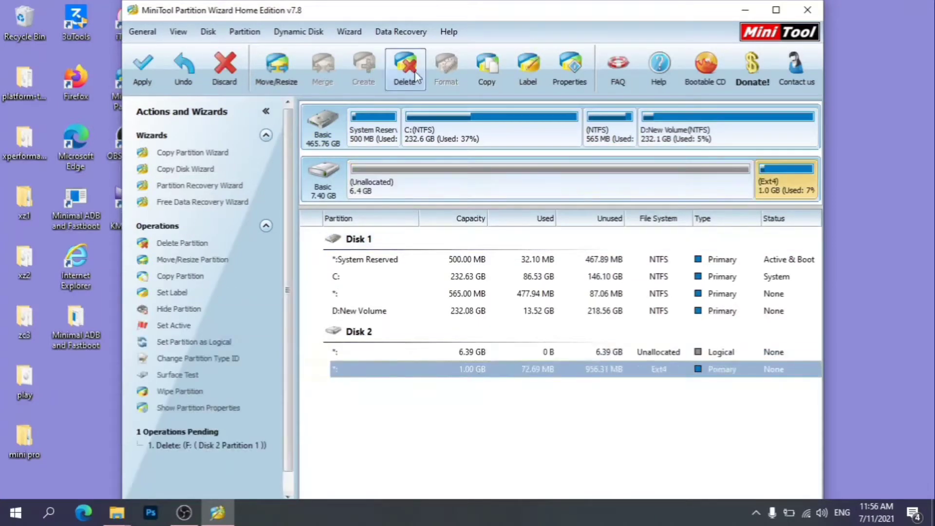
pyautogui.click(403, 66)
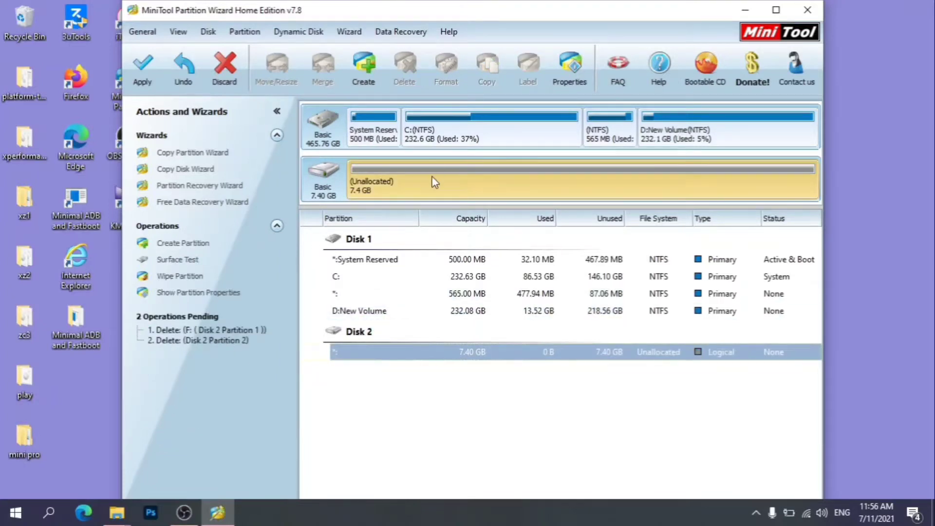
# Create a primary Ext4 partition filling all unallocated space on Disk 2 and apply the pending changes
pyautogui.click(363, 66)
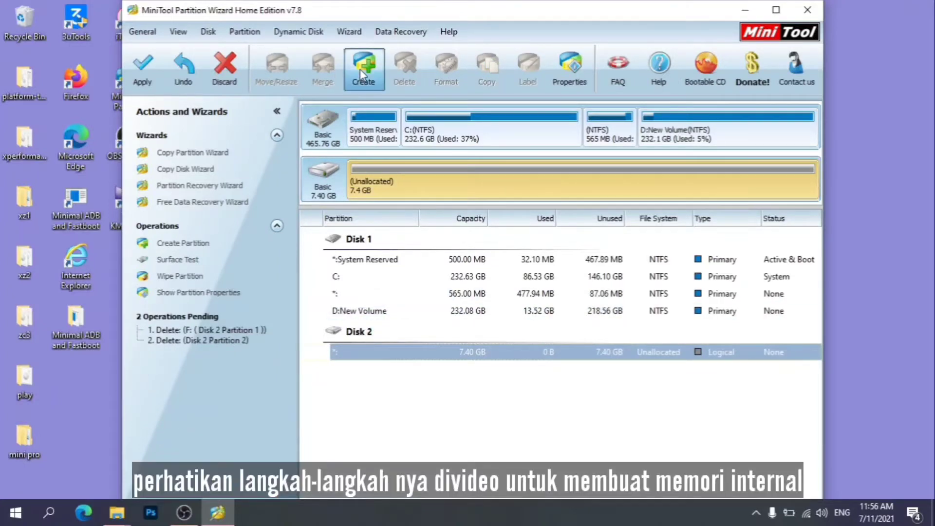
pyautogui.click(434, 199)
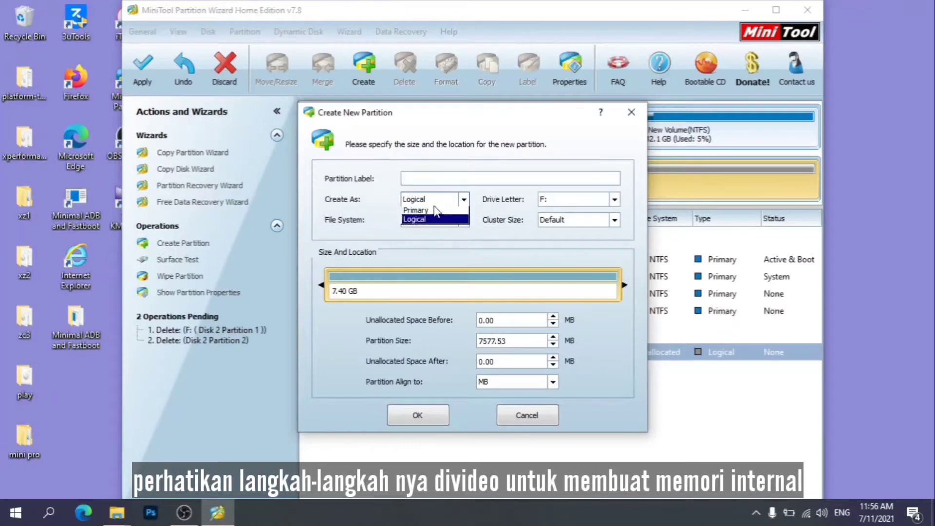
pyautogui.click(416, 212)
pyautogui.click(433, 220)
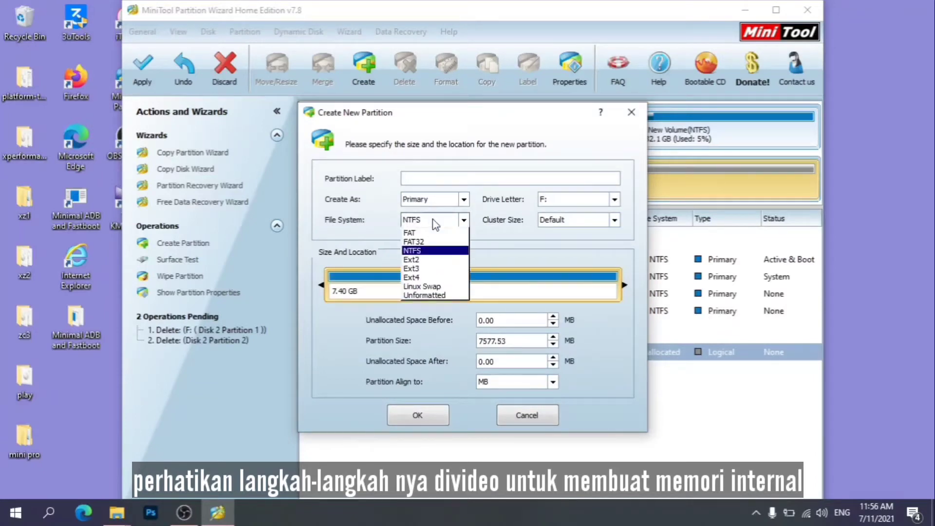
pyautogui.click(435, 277)
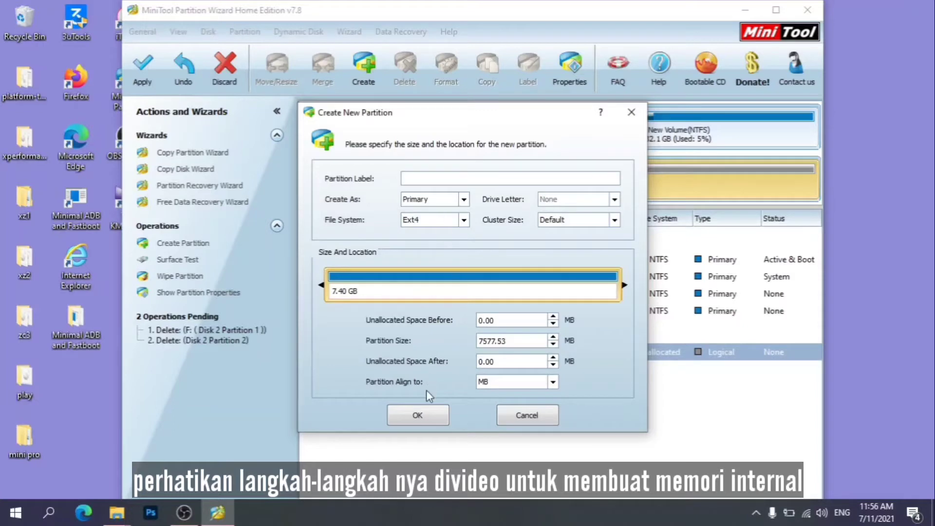
pyautogui.click(426, 415)
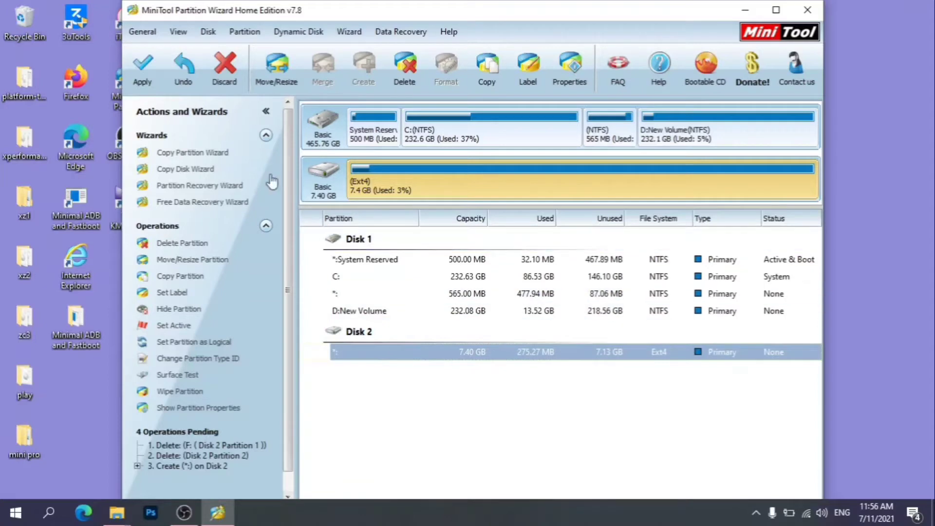
pyautogui.click(141, 70)
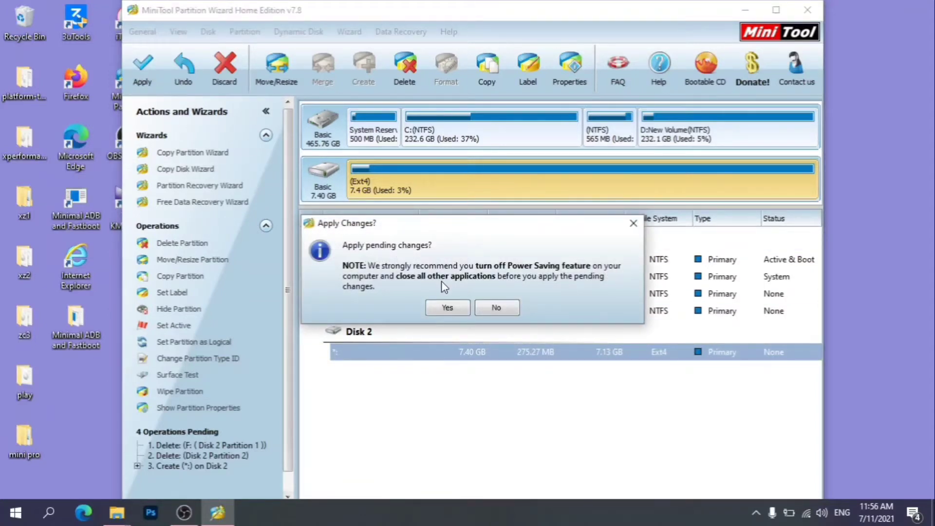
pyautogui.click(446, 308)
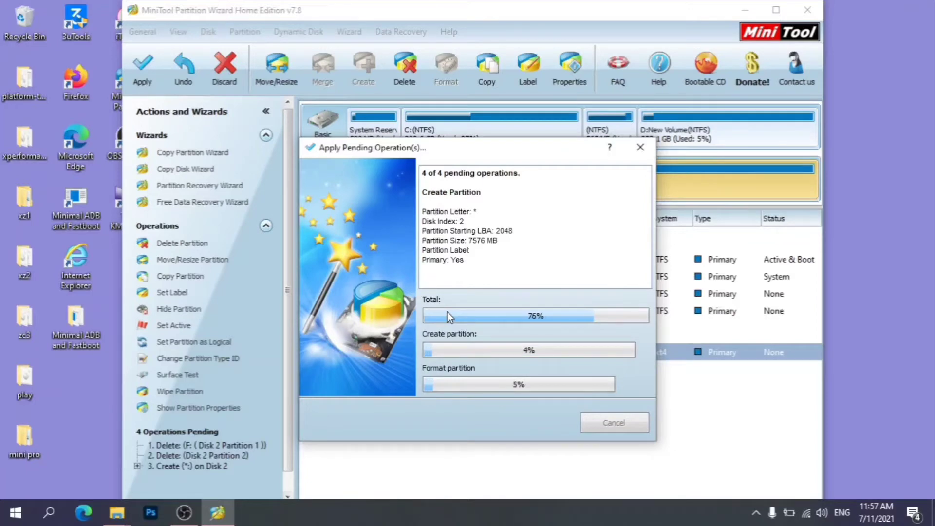
pyautogui.click(913, 512)
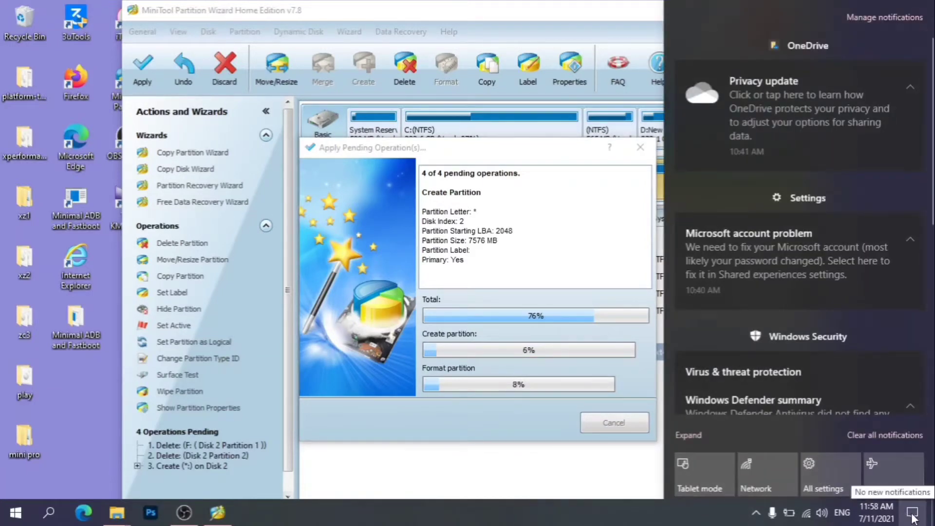
pyautogui.click(913, 512)
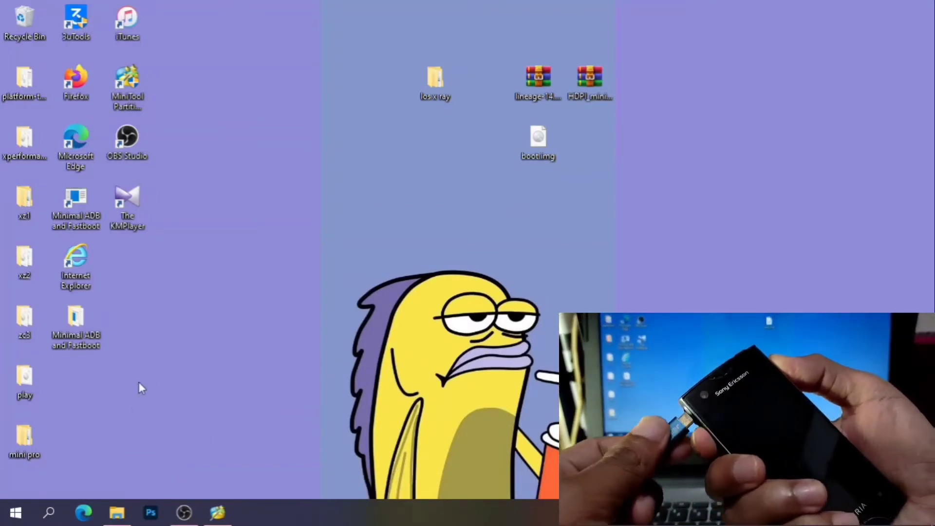
# Open the Minimal ADB and Fastboot command prompt and check the phone connection with "fastboot devices"
pyautogui.doubleClick(68, 204)
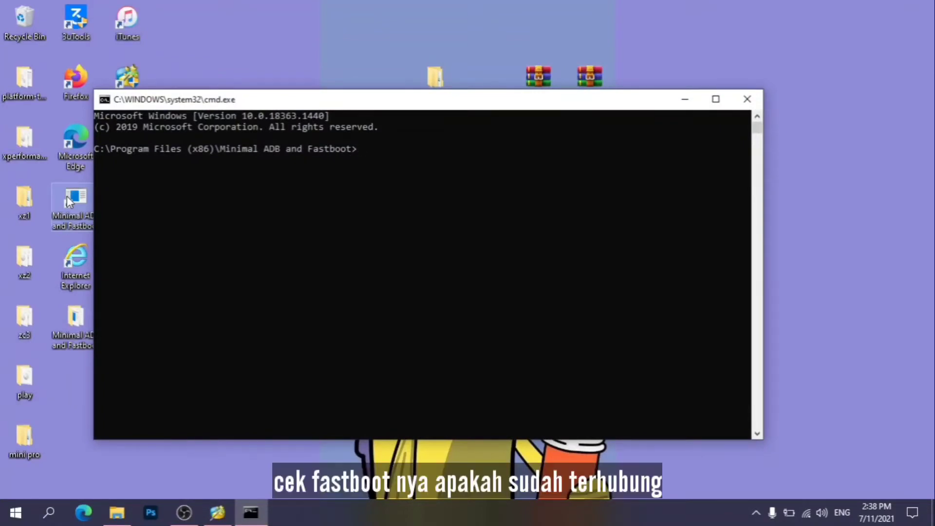
pyautogui.write('fastb')
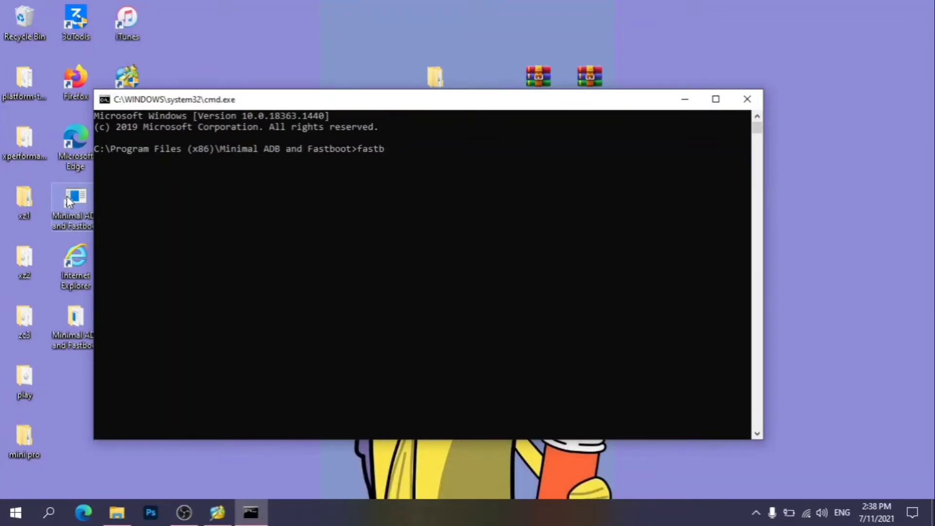
pyautogui.press('BackSpace')
pyautogui.press('BackSpace')
pyautogui.press('BackSpace')
pyautogui.press('BackSpace')
pyautogui.press('BackSpace')
pyautogui.write('fastboot devices')
pyautogui.press('Return')
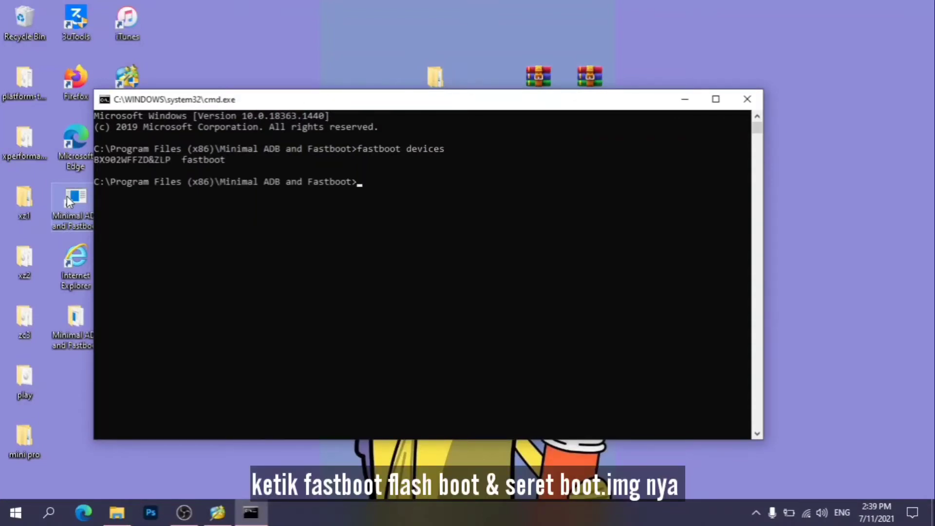
# Flash the desktop boot image to the phone with "fastboot flash boot C:\Users\hp\Desktop\boot.img"
pyautogui.write('fastboot flash boot')
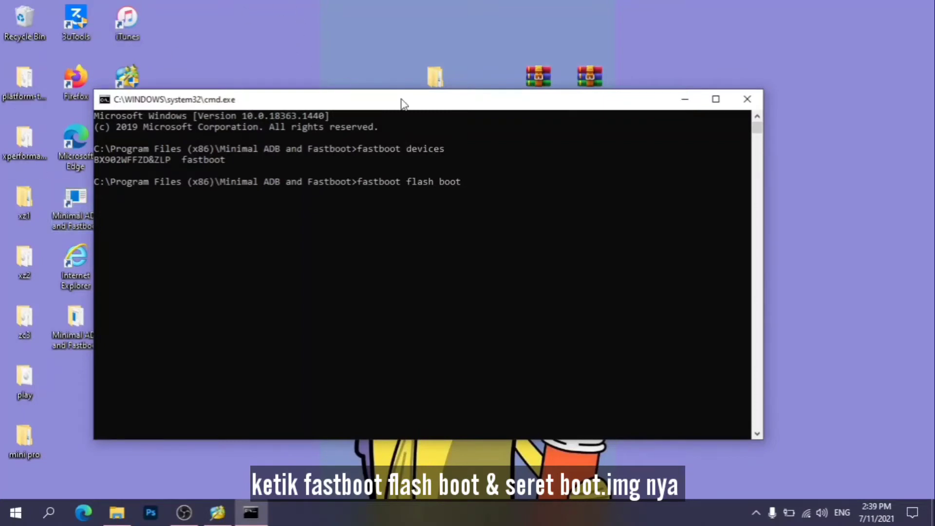
pyautogui.moveTo(402, 103); pyautogui.dragTo(403, 171)
pyautogui.moveTo(542, 141); pyautogui.dragTo(532, 230)
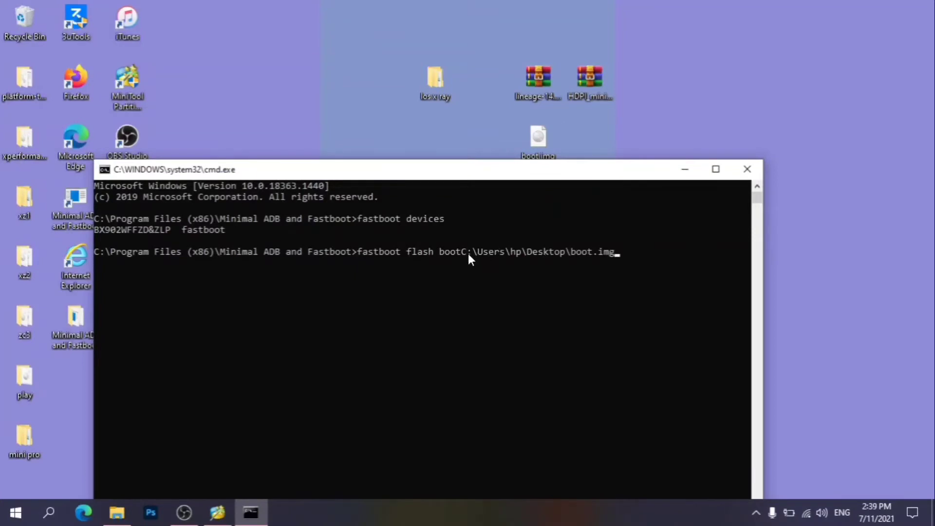
pyautogui.press('Left')
pyautogui.press('Return')
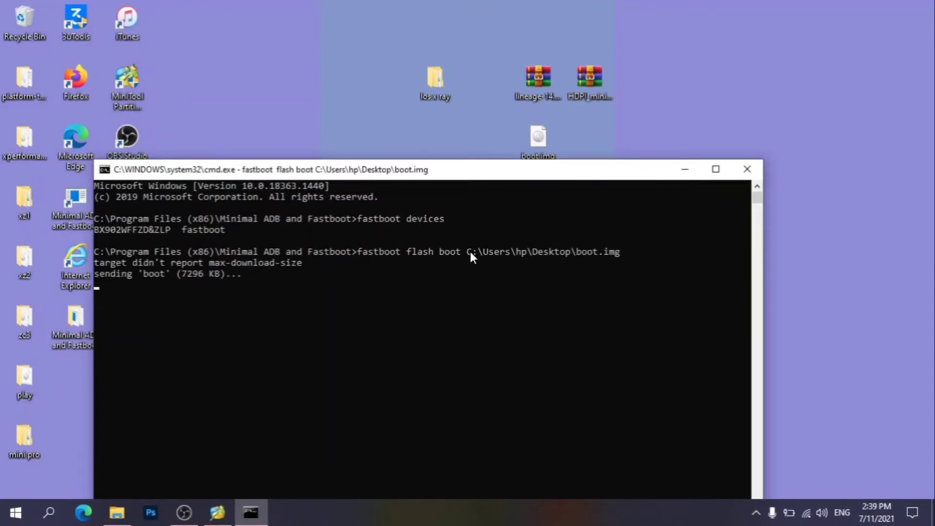